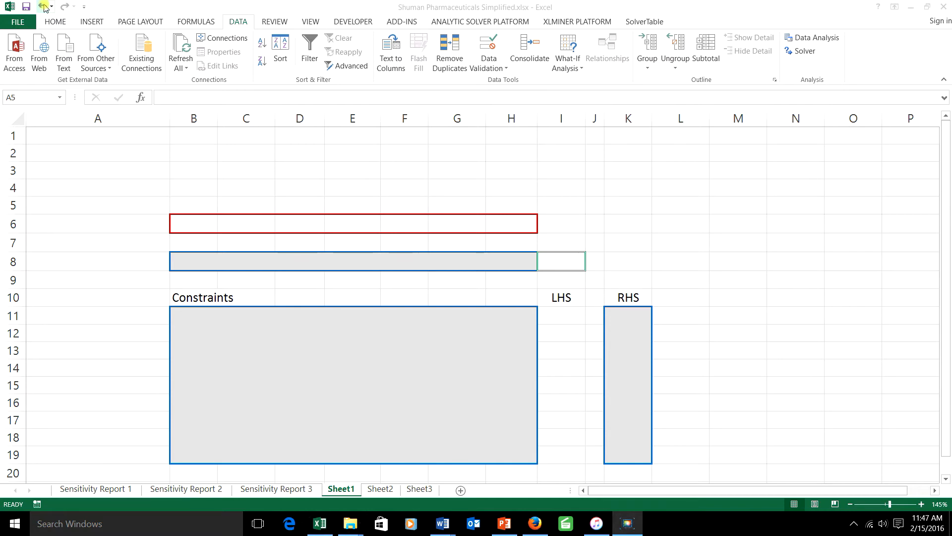
Undo the clearing of rows 5, 6 and 8 to restore the variable names, decision values and MAXIMIZE profit row
{"action": "left_click", "coordinate": [44, 7]}
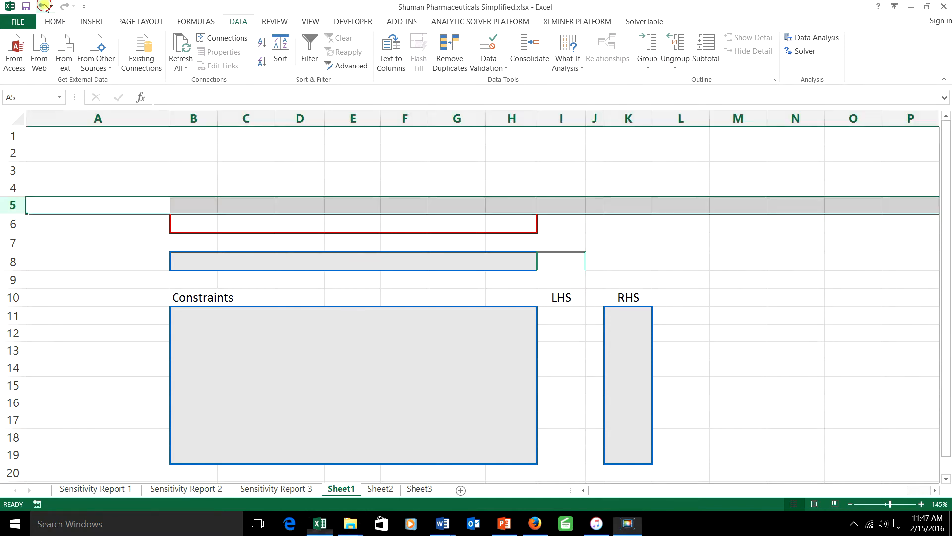
{"action": "left_click", "coordinate": [44, 7]}
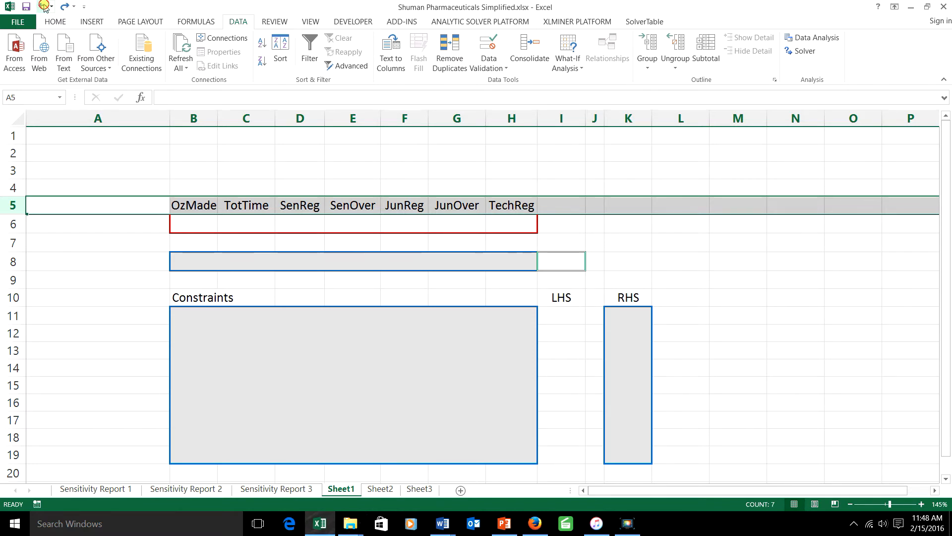
{"action": "left_click", "coordinate": [43, 6]}
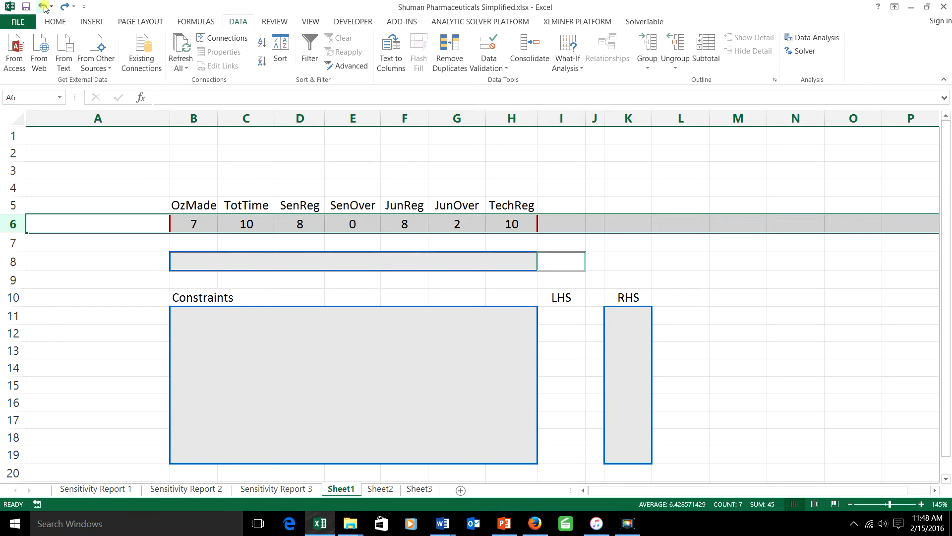
{"action": "left_click", "coordinate": [44, 7]}
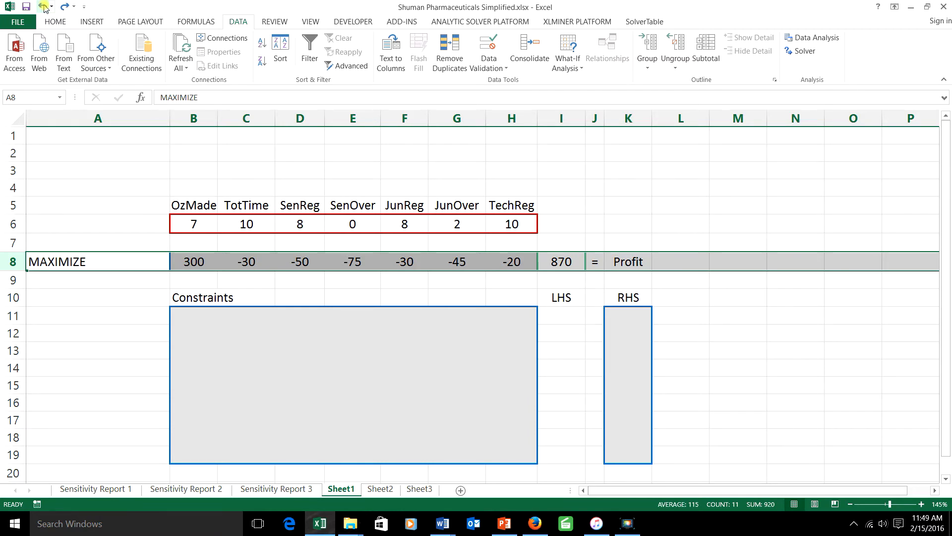
Undo the clearing of the OzMade equation in B1 and of constraint rows 11 and 12, Def OzMade and Demand for drug
{"action": "left_click", "coordinate": [44, 7]}
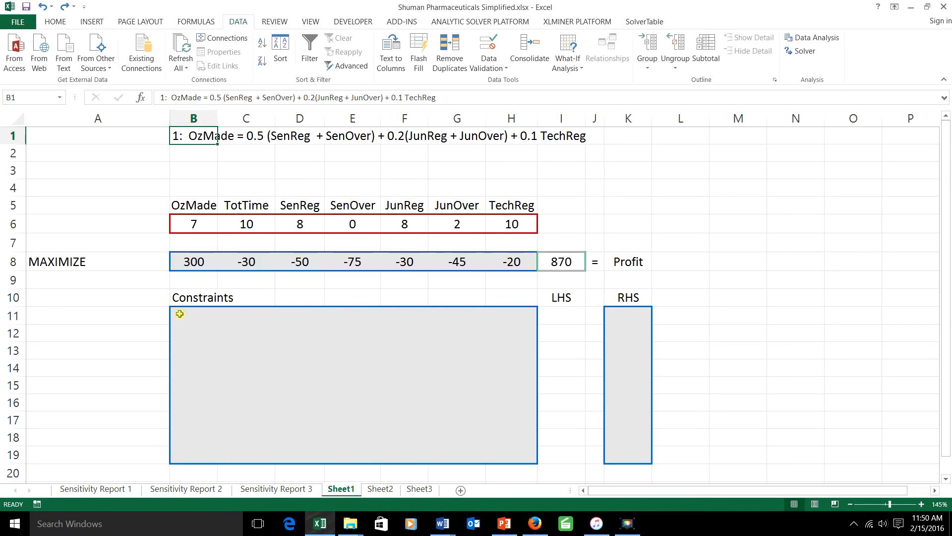
{"action": "left_click", "coordinate": [43, 7]}
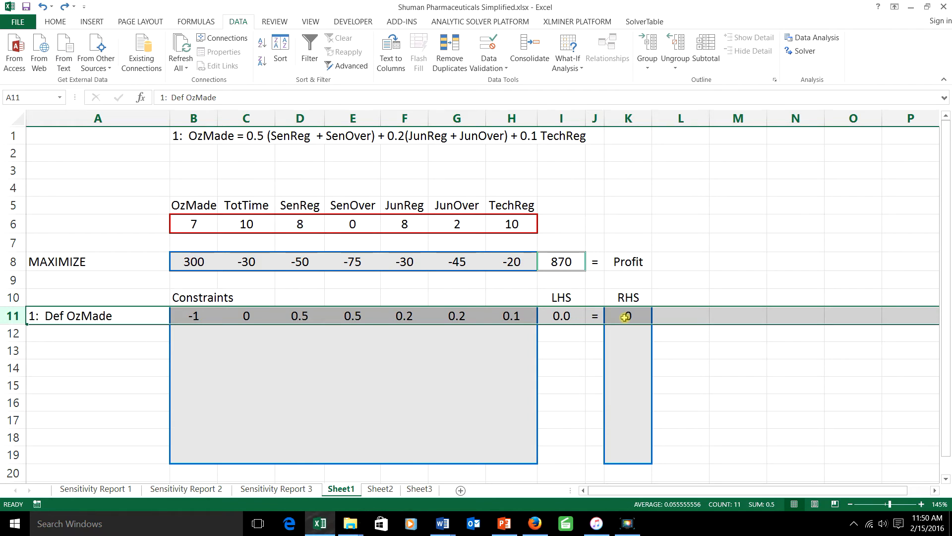
{"action": "left_click", "coordinate": [43, 7]}
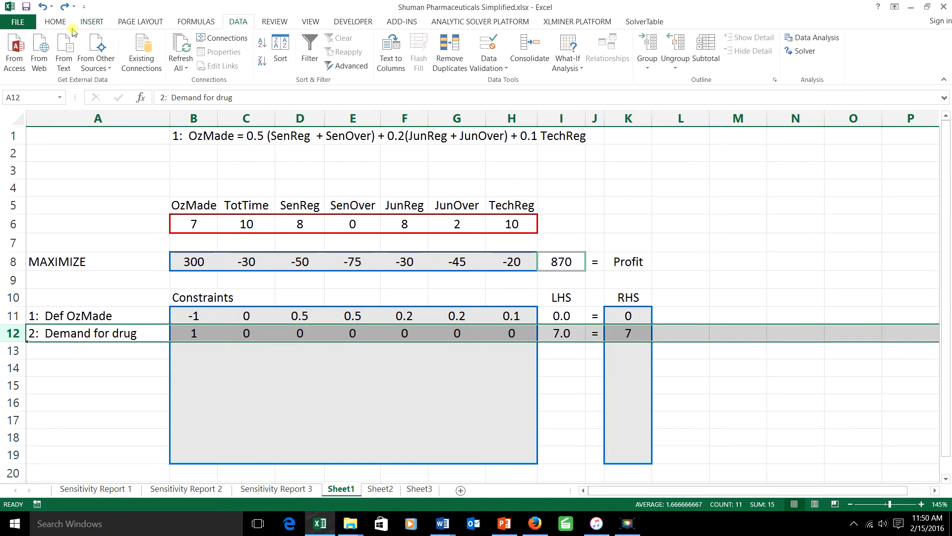
Undo the clearing of the senior and junior JobTime limit formulas in row 2 and their constraint rows 13 and 14
{"action": "left_click", "coordinate": [44, 7]}
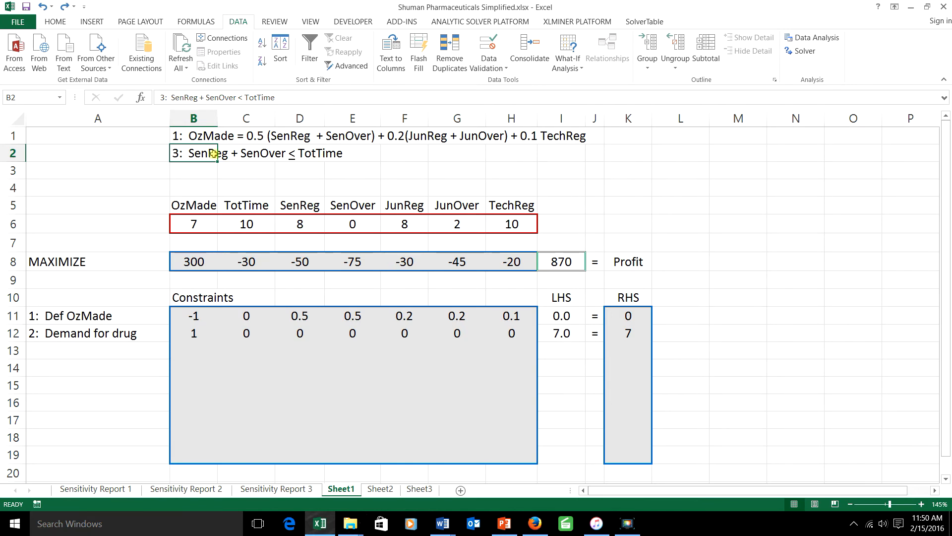
{"action": "left_click", "coordinate": [43, 6]}
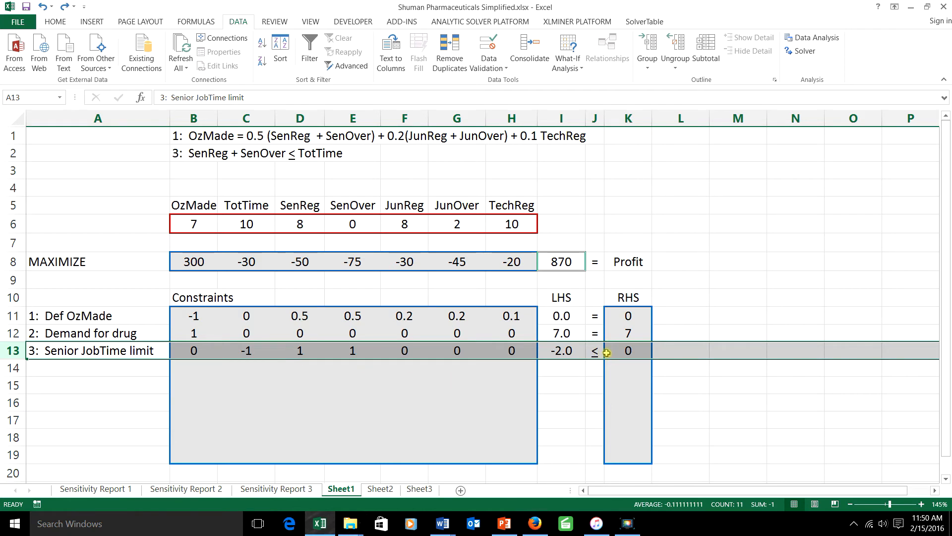
{"action": "left_click", "coordinate": [43, 7]}
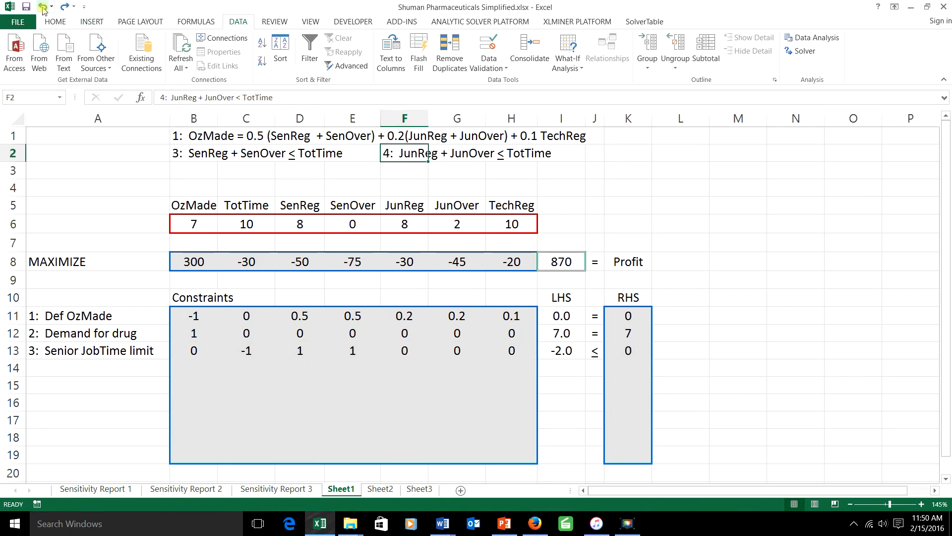
{"action": "left_click", "coordinate": [42, 7]}
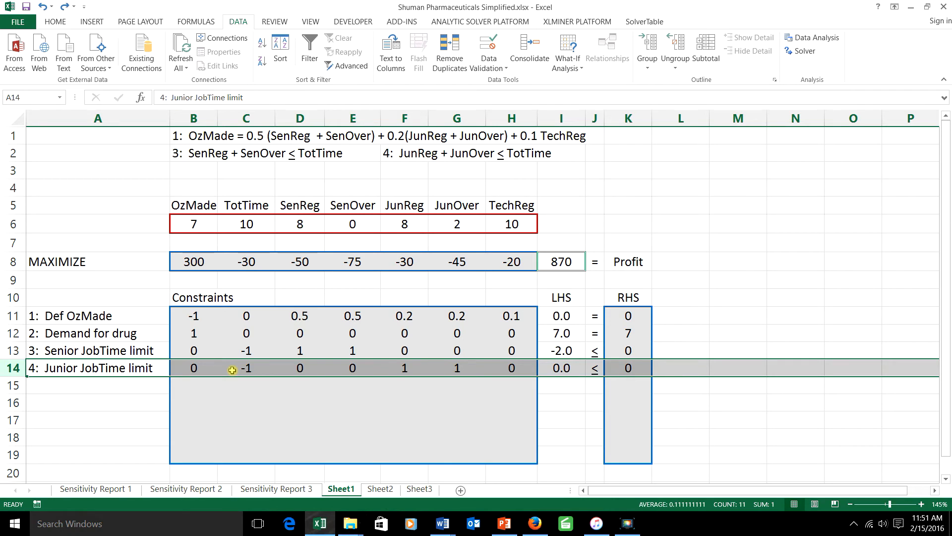
Undo the clearing of the TechReg formula in B3 and of constraint rows 15 through 19, from Tech ≤ Junior to Junior overtime limit
{"action": "left_click", "coordinate": [44, 7]}
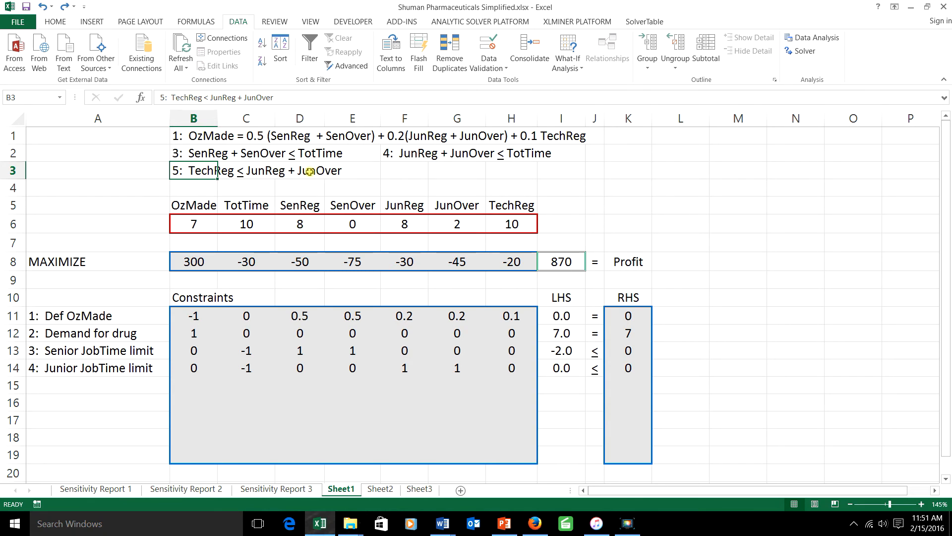
{"action": "left_click", "coordinate": [64, 6]}
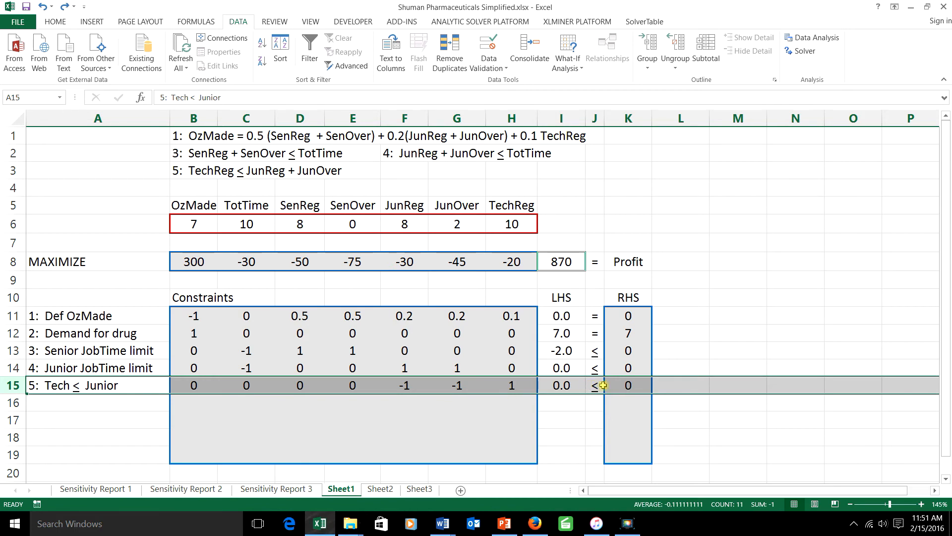
{"action": "left_click", "coordinate": [43, 6]}
{"action": "left_click", "coordinate": [43, 7]}
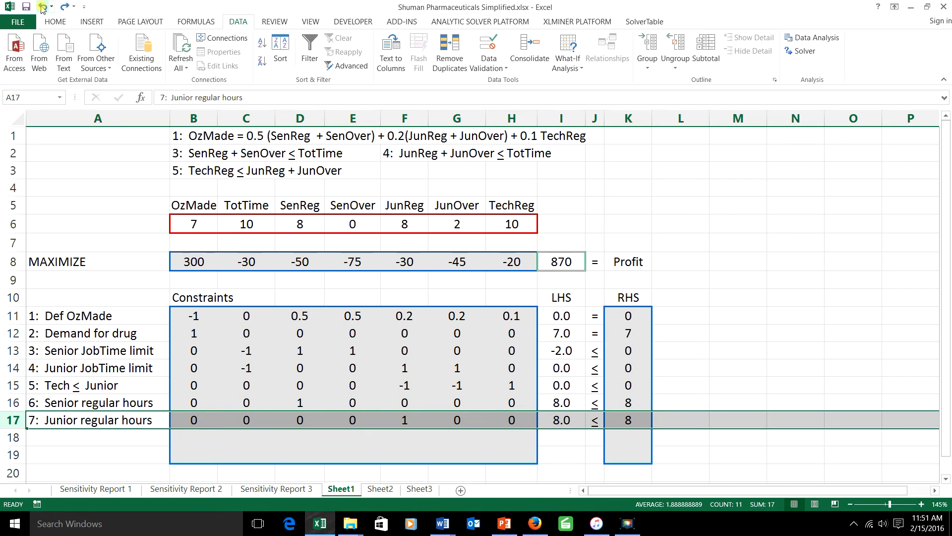
{"action": "left_click", "coordinate": [43, 7]}
{"action": "left_click", "coordinate": [42, 7]}
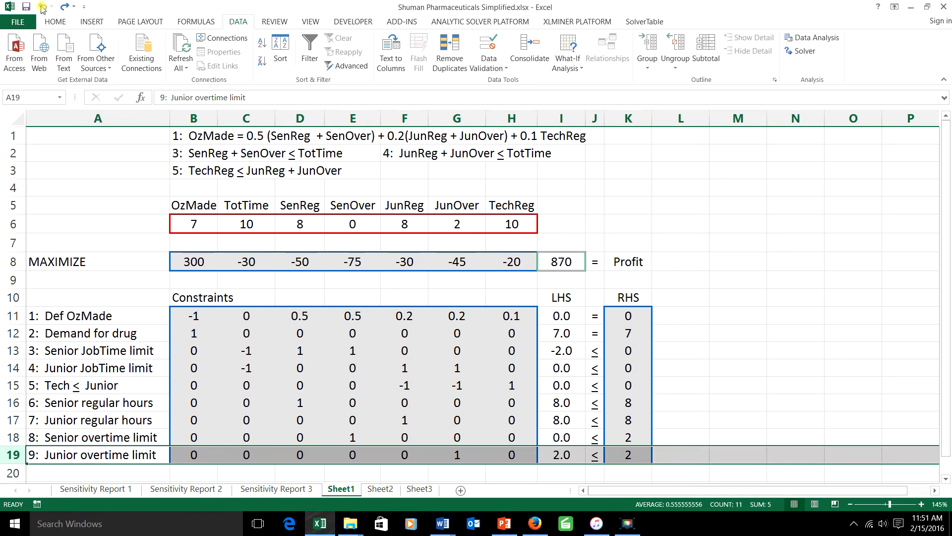
Open Solver and set the objective to the profit cell $I$8 with the Max option
{"action": "left_click", "coordinate": [803, 52]}
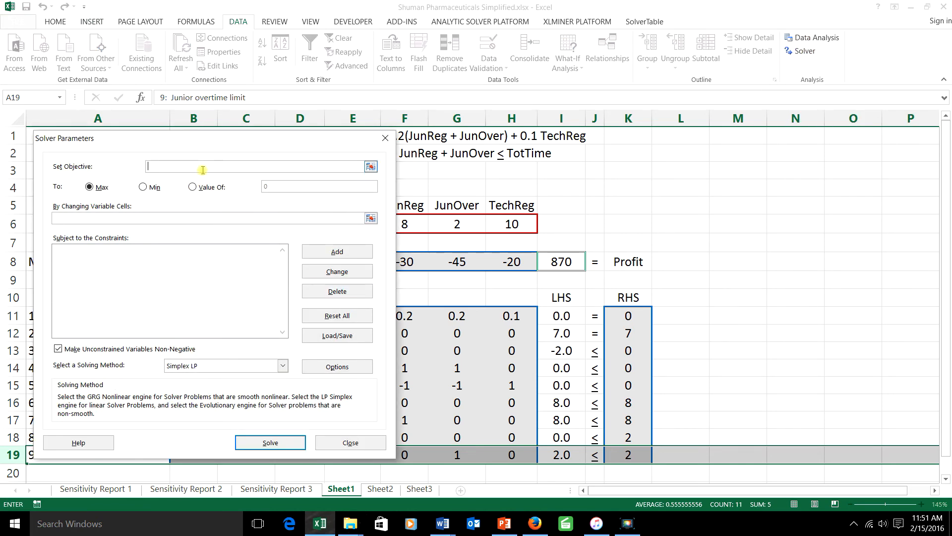
{"action": "left_click", "coordinate": [572, 263]}
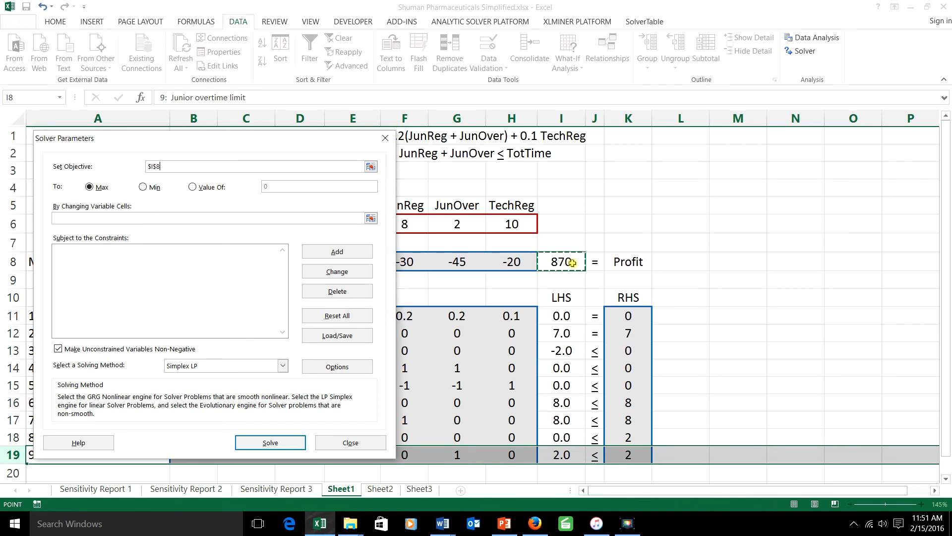
{"action": "left_click", "coordinate": [142, 188]}
{"action": "left_click", "coordinate": [90, 187]}
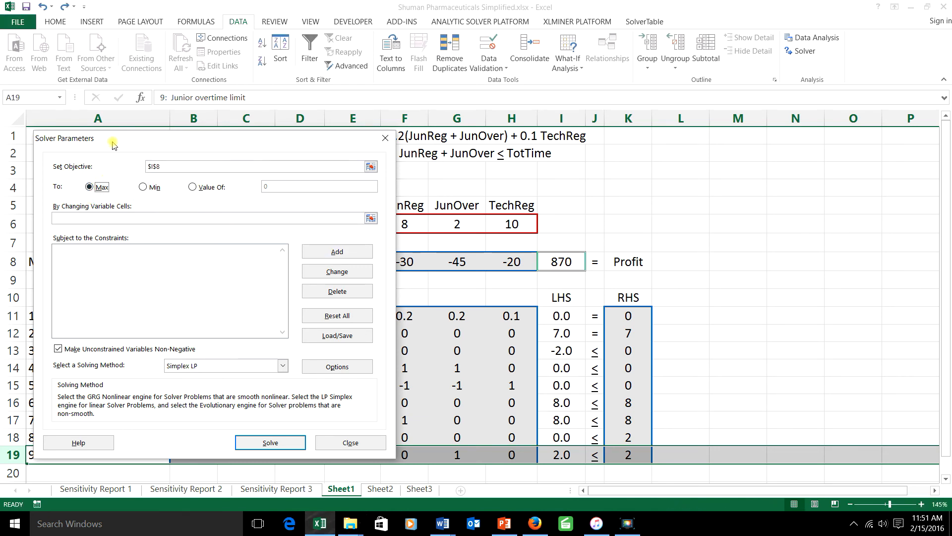
Set the Solver's changing variable cells to the decision values in $B$6:$H$6
{"action": "left_click_drag", "start_coordinate": [113, 140], "coordinate": [676, 145]}
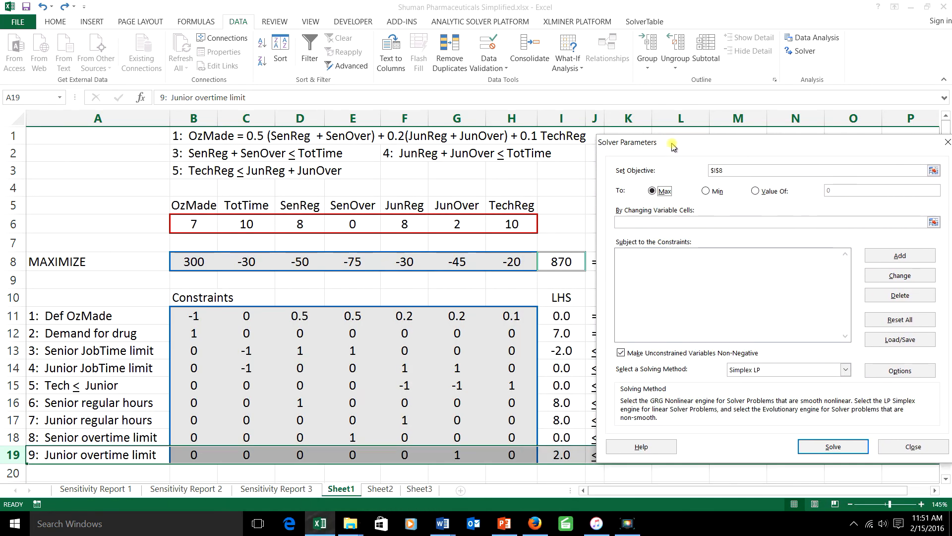
{"action": "left_click", "coordinate": [636, 223]}
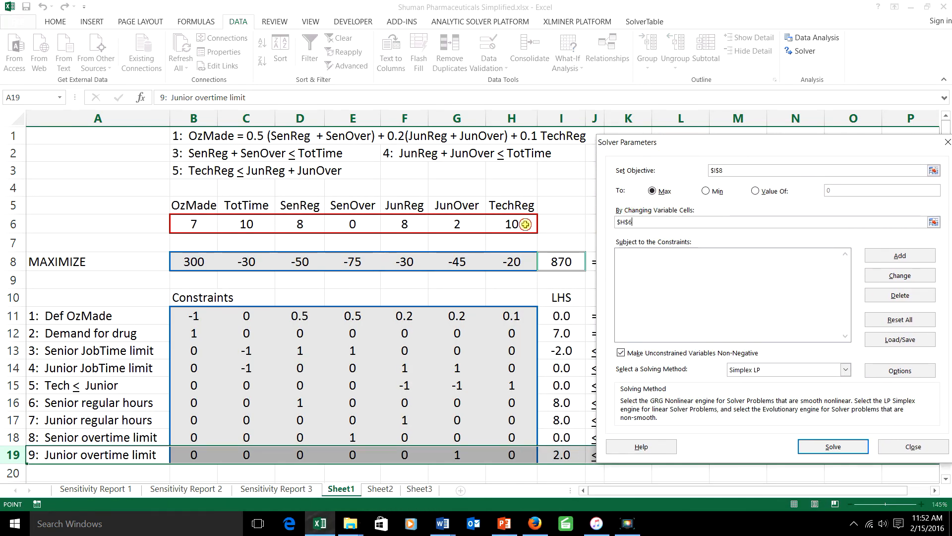
{"action": "left_click_drag", "start_coordinate": [525, 224], "coordinate": [196, 227]}
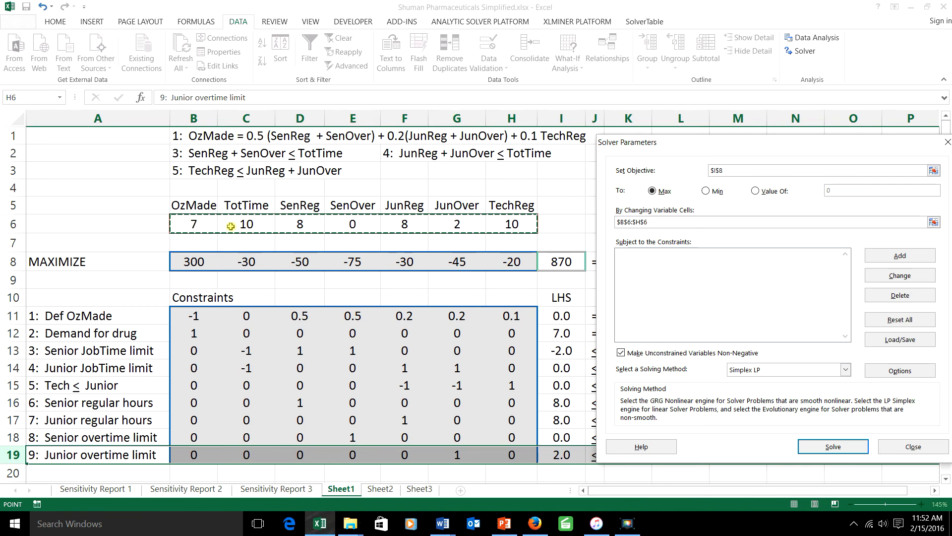
Add the equality constraint $I$11:$I$12 = $K$11:$K$12 for the first two model rows
{"action": "left_click_drag", "start_coordinate": [757, 144], "coordinate": [293, 149]}
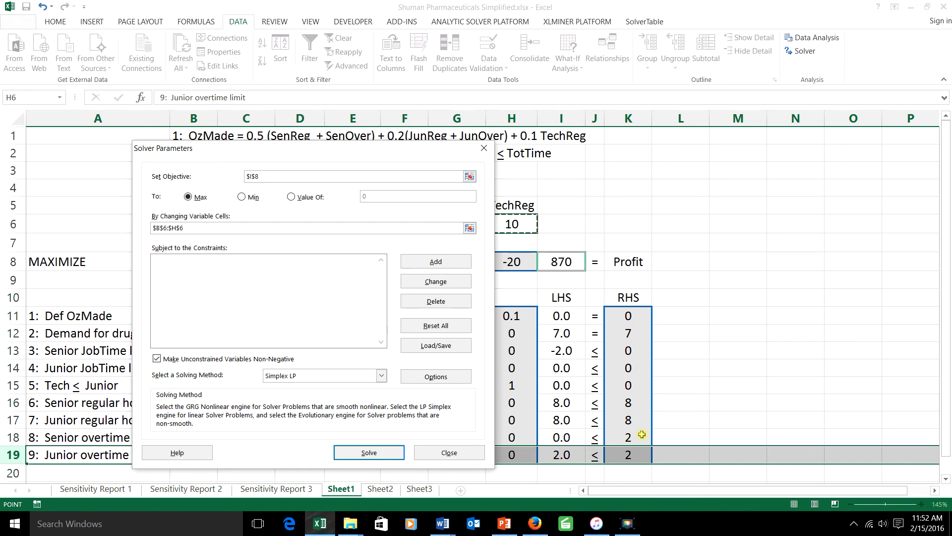
{"action": "left_click", "coordinate": [320, 281]}
{"action": "left_click", "coordinate": [423, 261]}
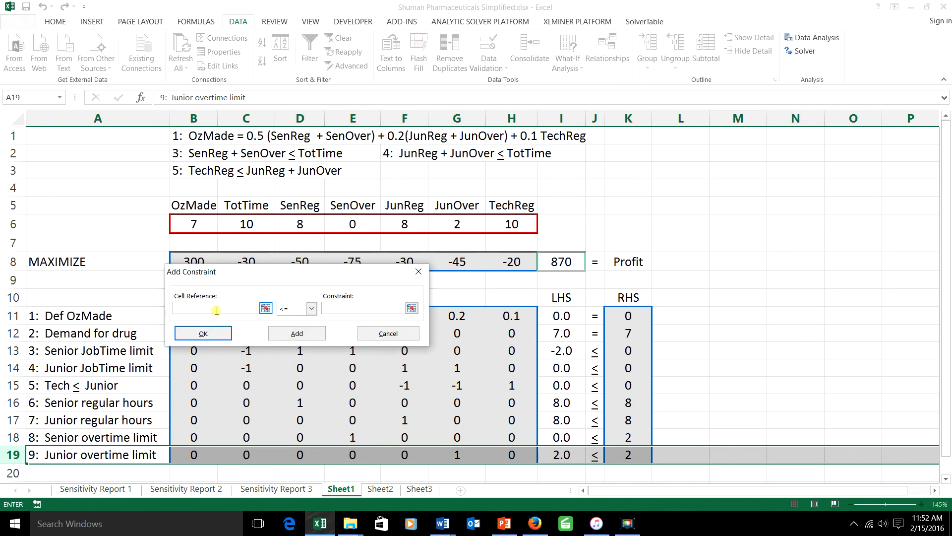
{"action": "left_click_drag", "start_coordinate": [560, 318], "coordinate": [561, 335]}
{"action": "left_click", "coordinate": [311, 308]}
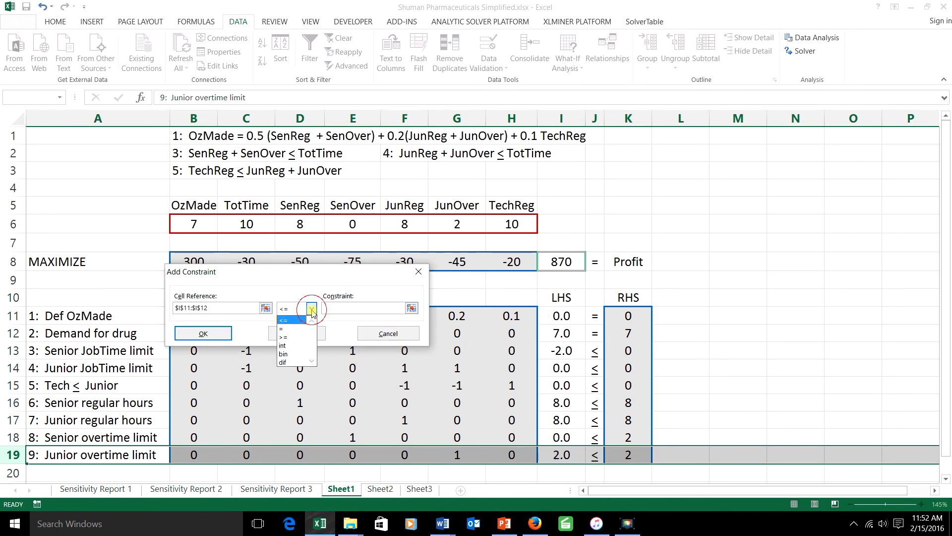
{"action": "left_click", "coordinate": [295, 326]}
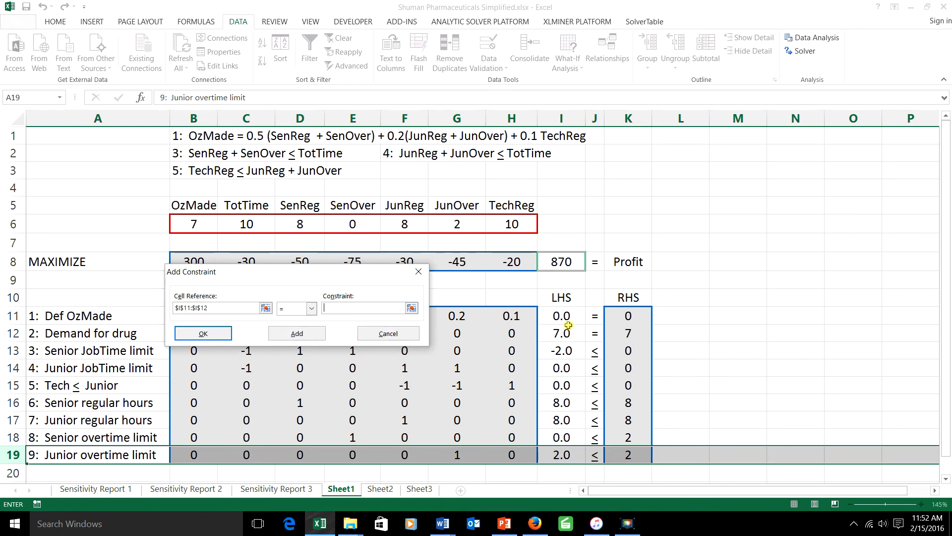
{"action": "left_click_drag", "start_coordinate": [626, 318], "coordinate": [627, 329]}
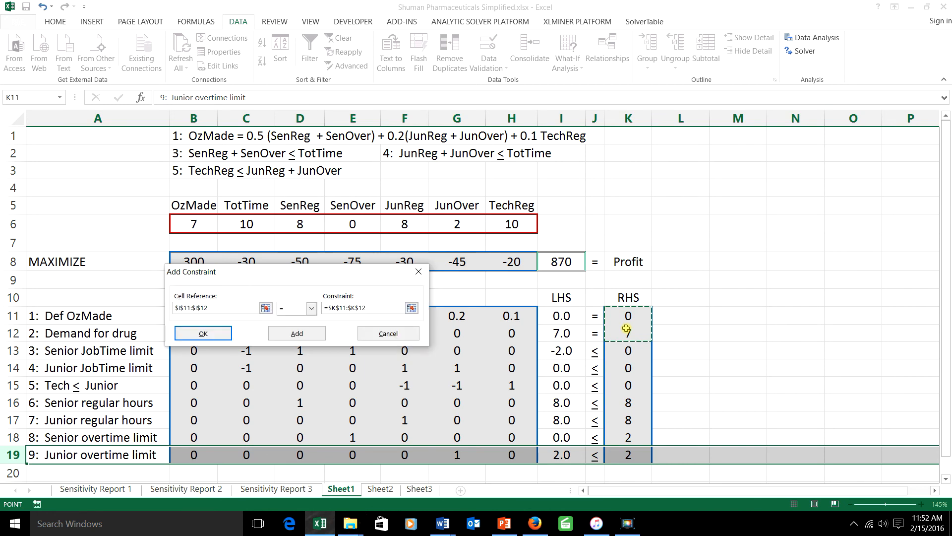
{"action": "left_click", "coordinate": [300, 335]}
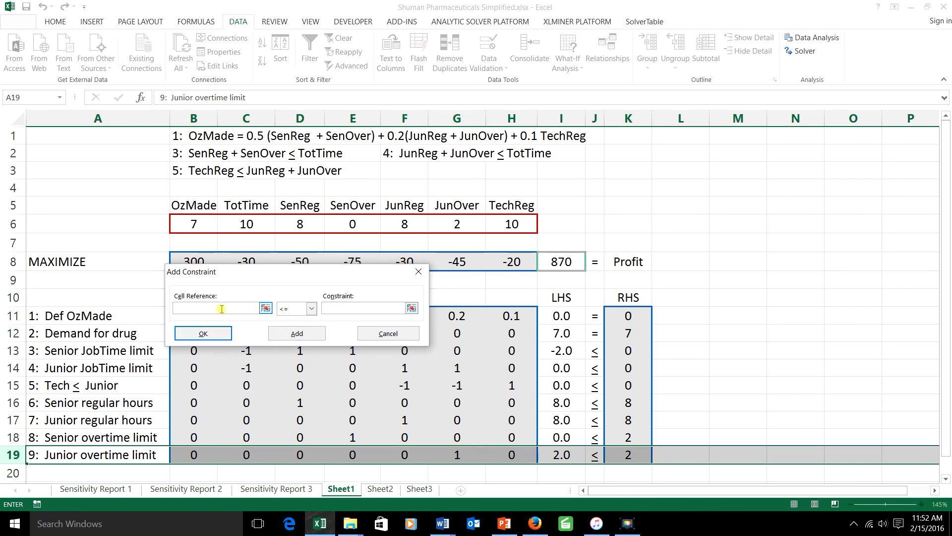
Add the constraint $I$13:$I$19 <= $K$13:$K$19 for the remaining limits and finish the constraint list
{"action": "left_click_drag", "start_coordinate": [558, 350], "coordinate": [564, 455]}
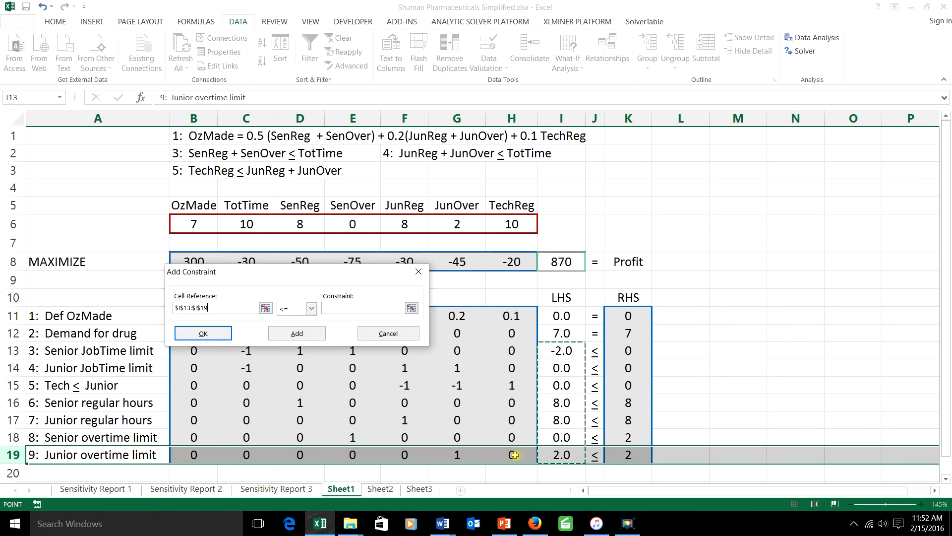
{"action": "left_click", "coordinate": [346, 308]}
{"action": "left_click_drag", "start_coordinate": [628, 351], "coordinate": [628, 454]}
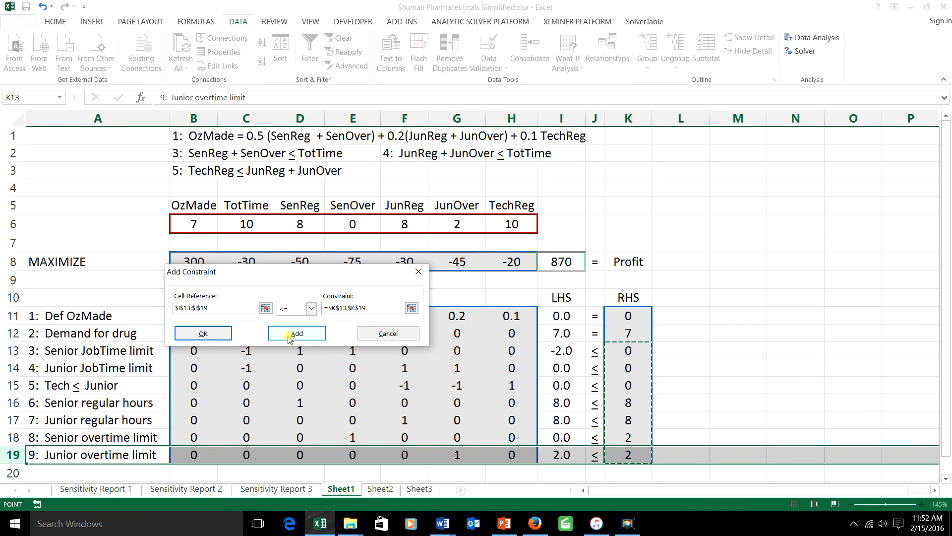
{"action": "left_click", "coordinate": [204, 334]}
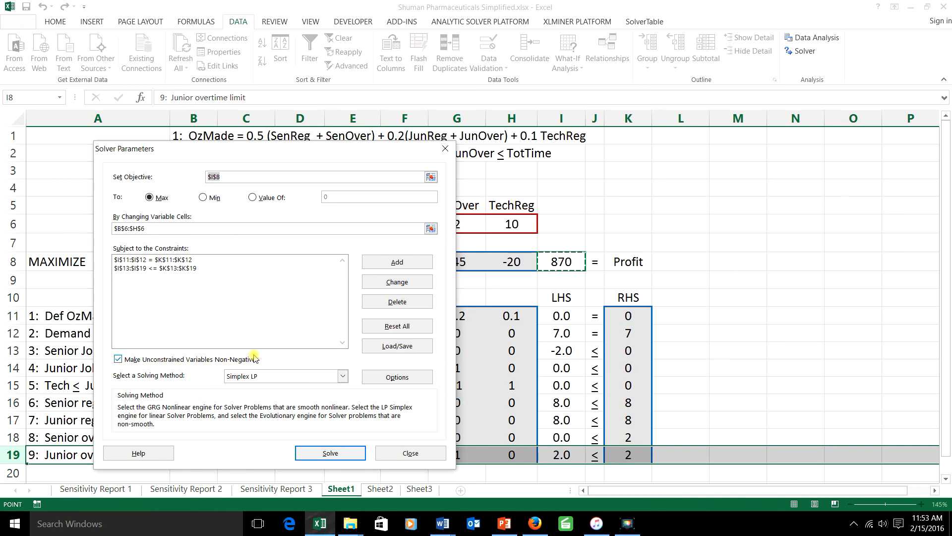
Solve the linear program and keep the Solver solution in the sheet
{"action": "left_click", "coordinate": [331, 452]}
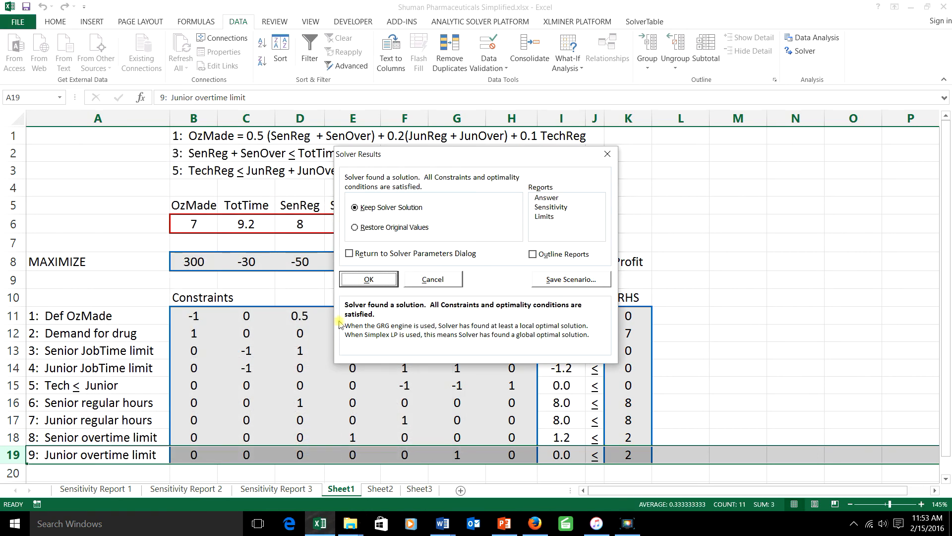
{"action": "left_click", "coordinate": [361, 281]}
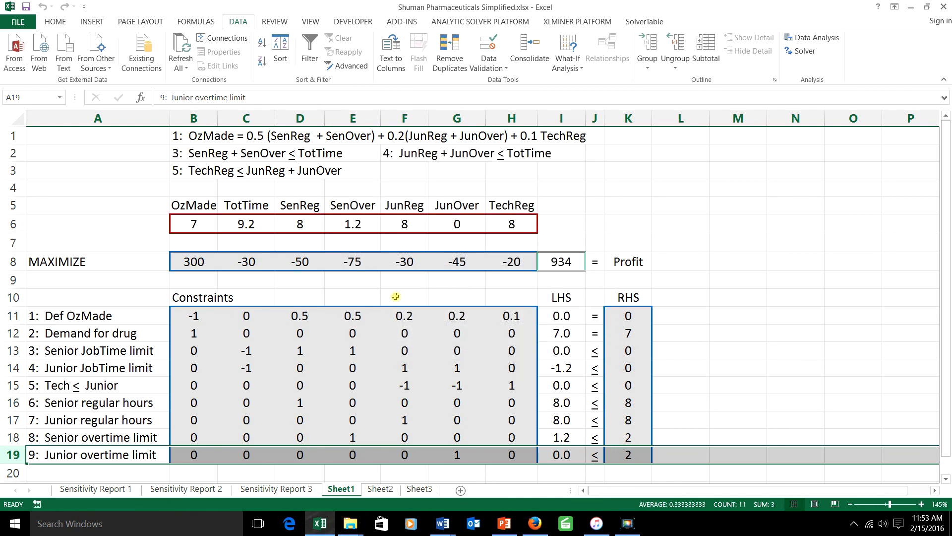